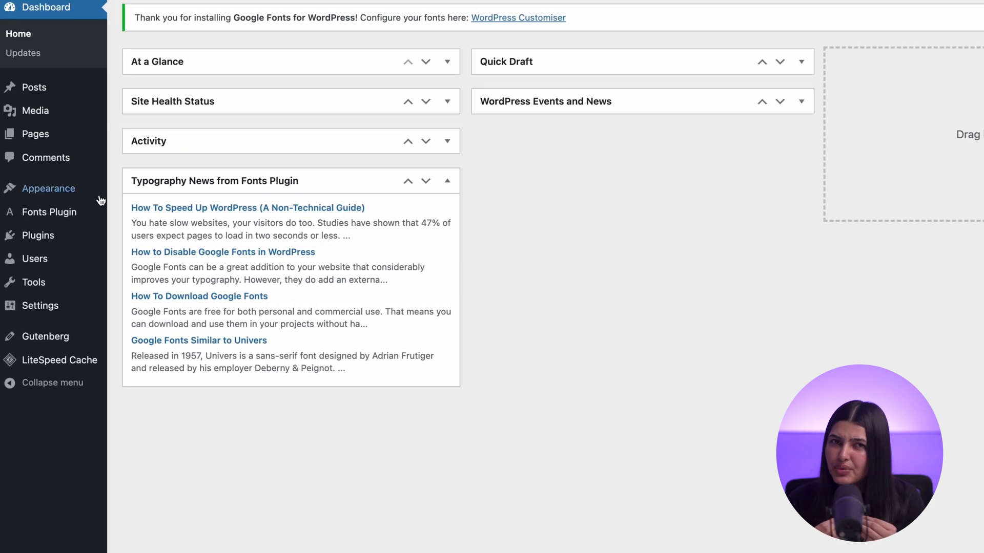
- Open the font library from the Typography settings of the site's styles in the site editor
mouse_move(67, 194)
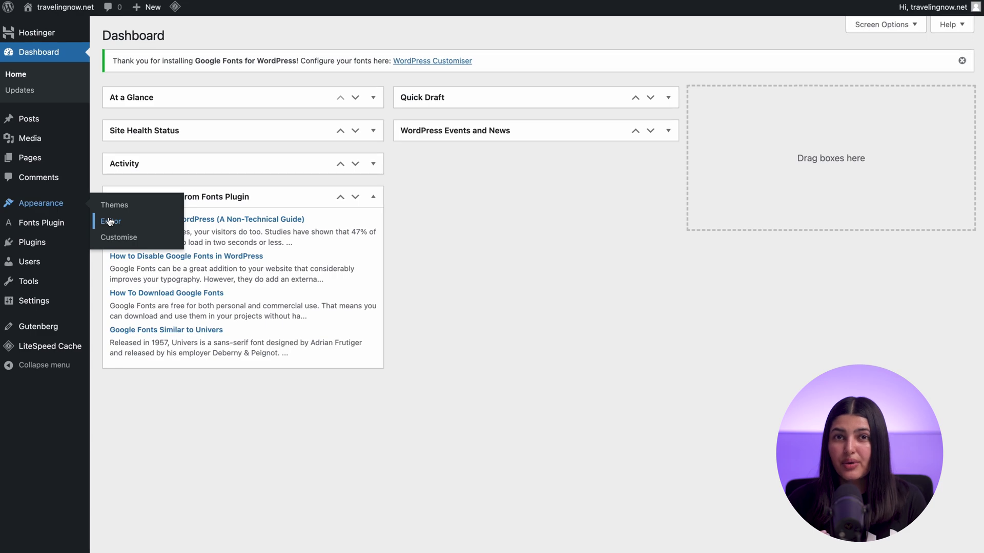
click(110, 221)
click(121, 168)
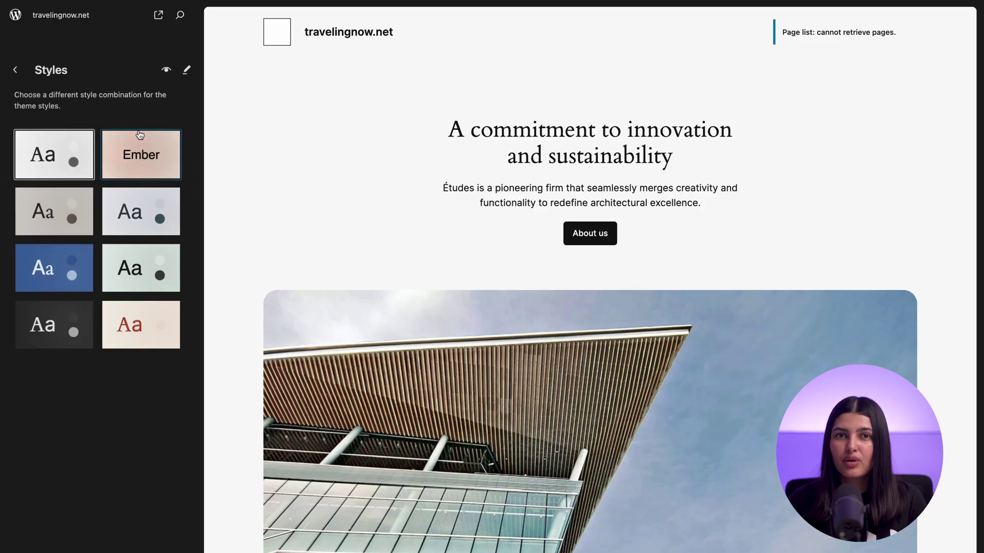
click(187, 70)
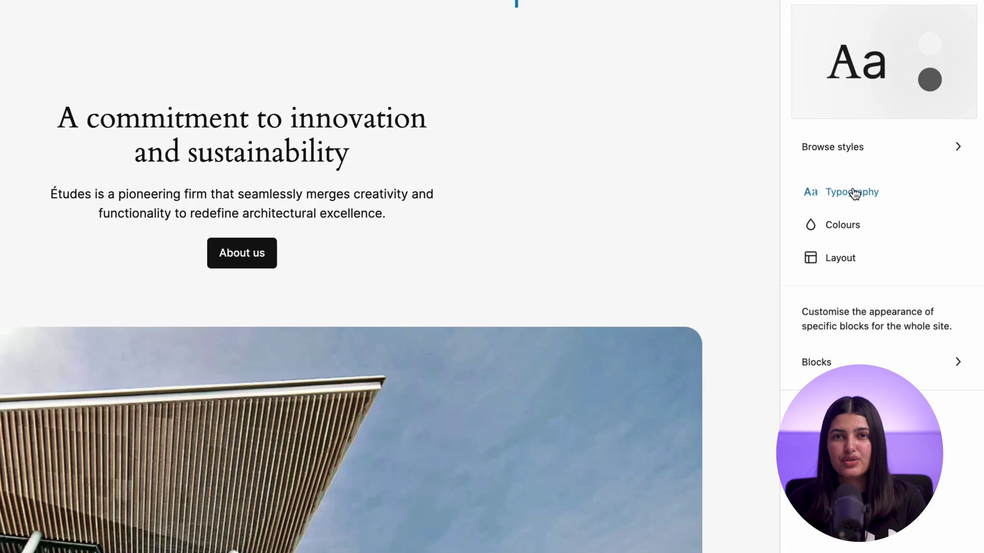
click(853, 193)
click(968, 210)
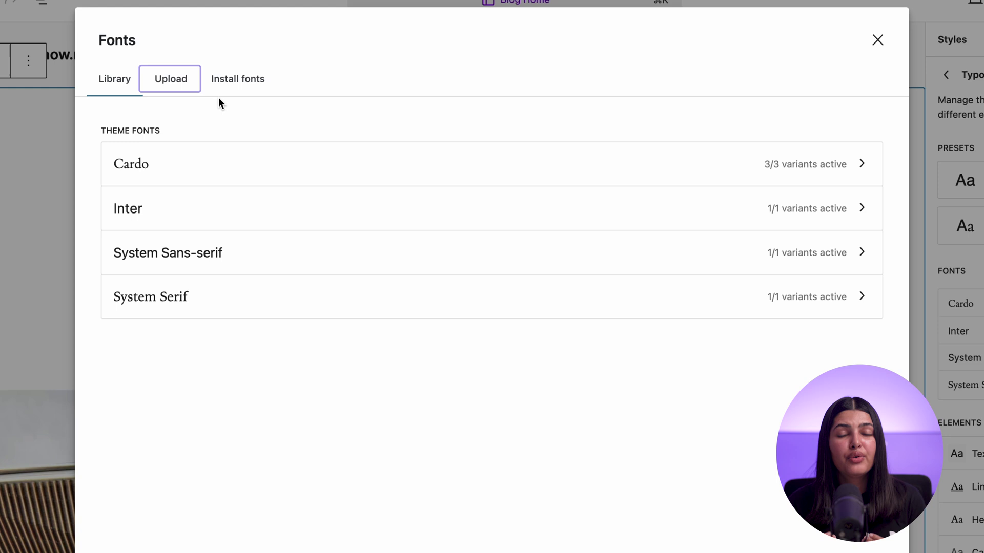
- Upload all the Roboto .ttf font files from the Roboto folder in Downloads to the font library
click(187, 90)
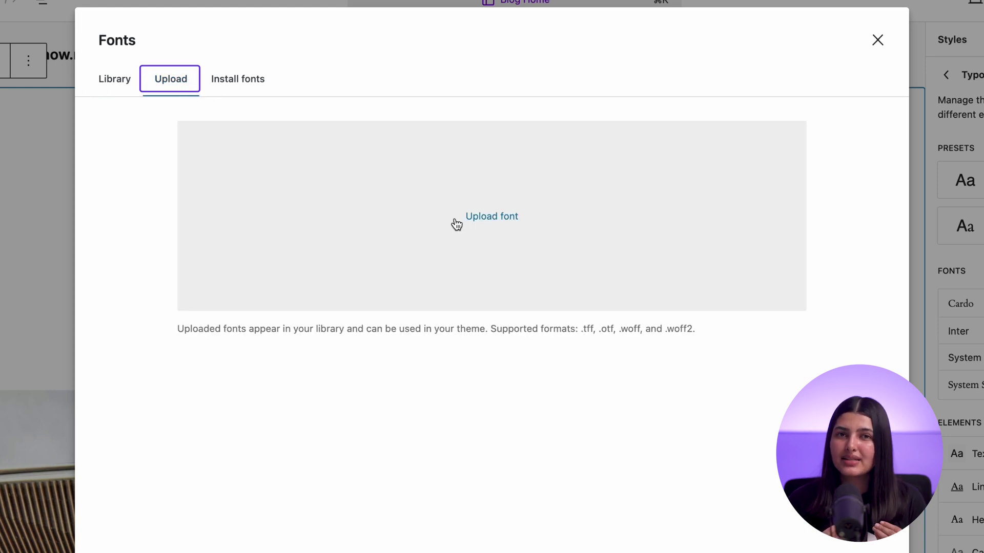
click(477, 229)
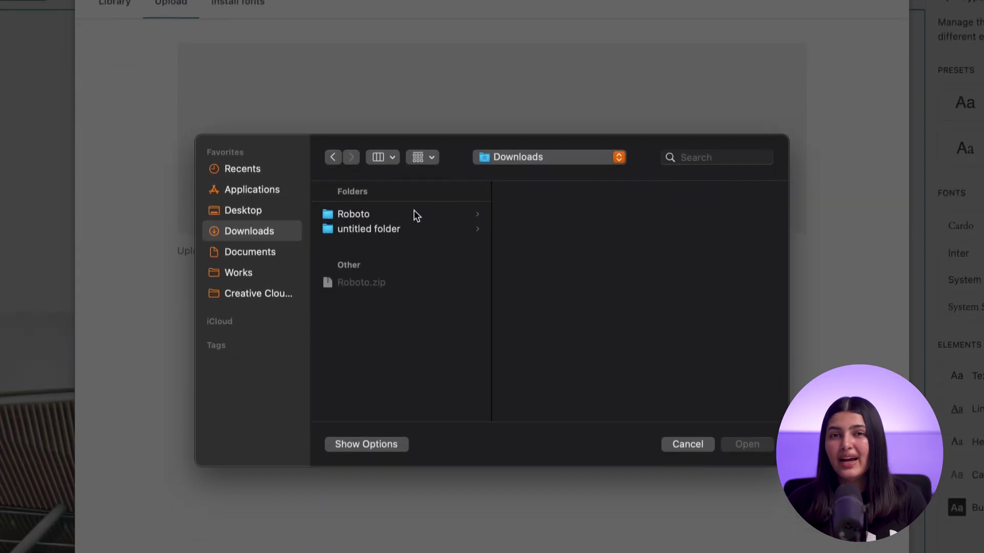
click(414, 268)
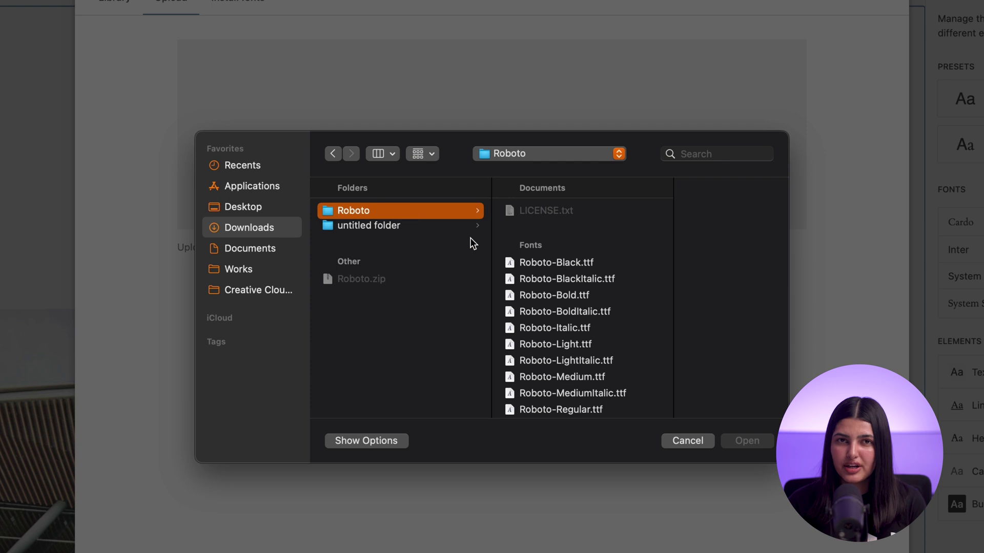
click(515, 263)
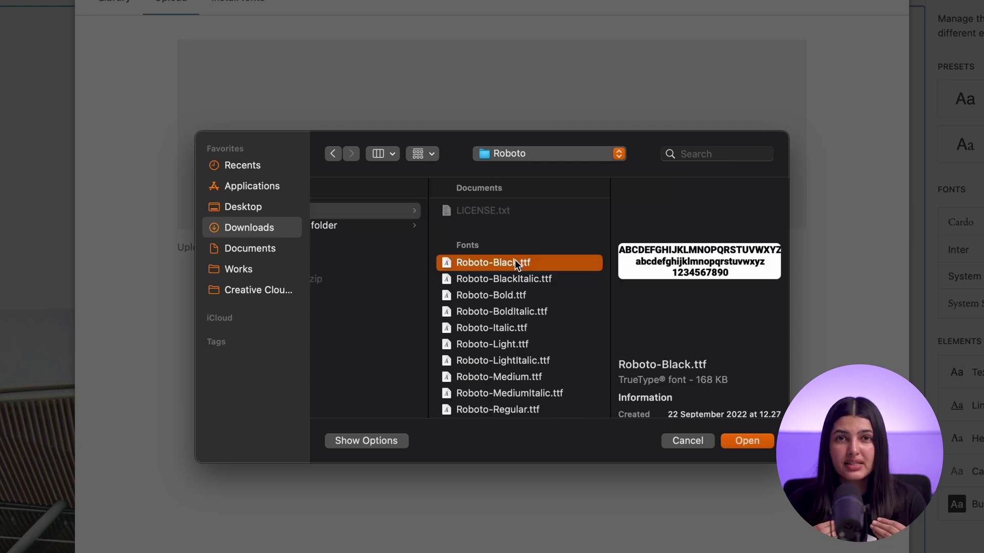
key(super+a)
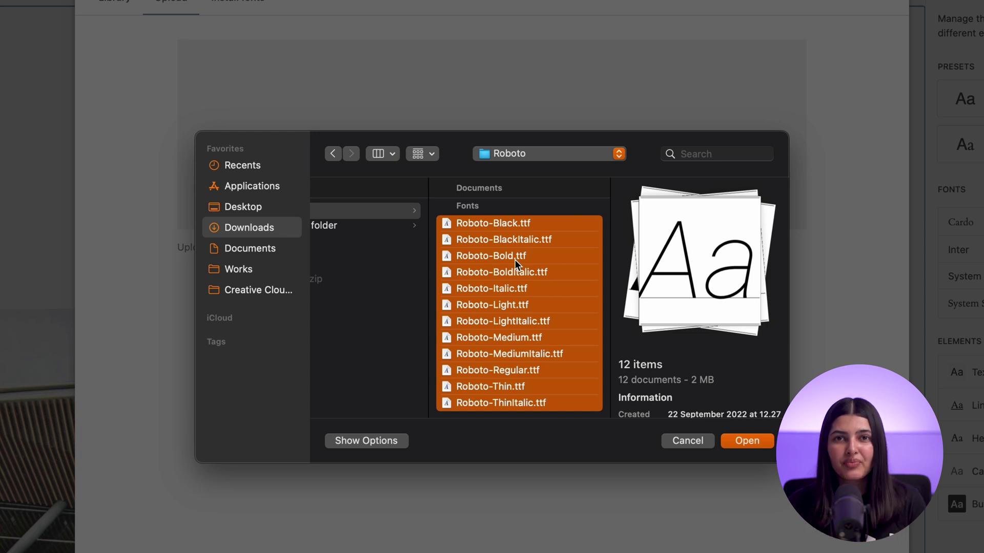
click(728, 444)
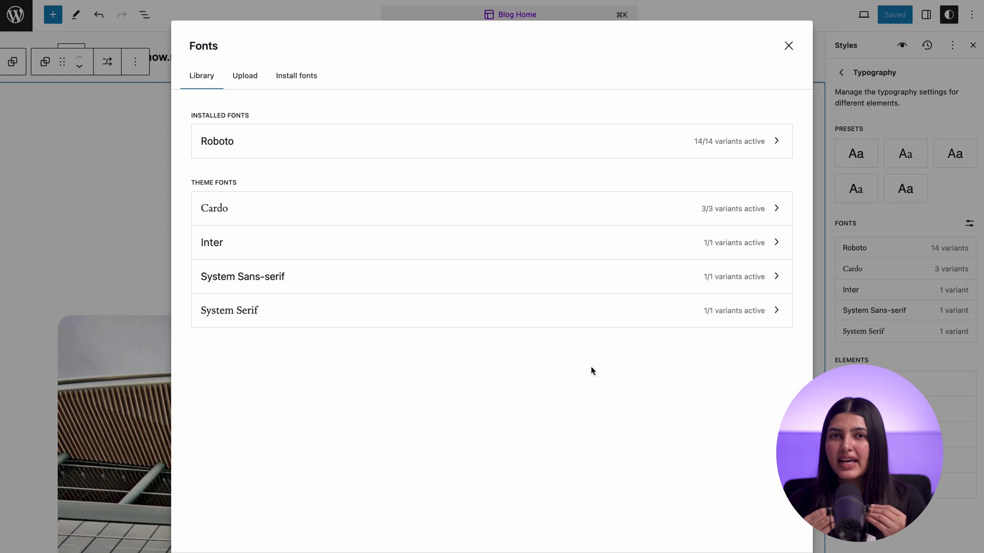
- Deactivate the Roboto 100 normal variant of the installed Roboto font, reactivate it and return to the font list
click(727, 154)
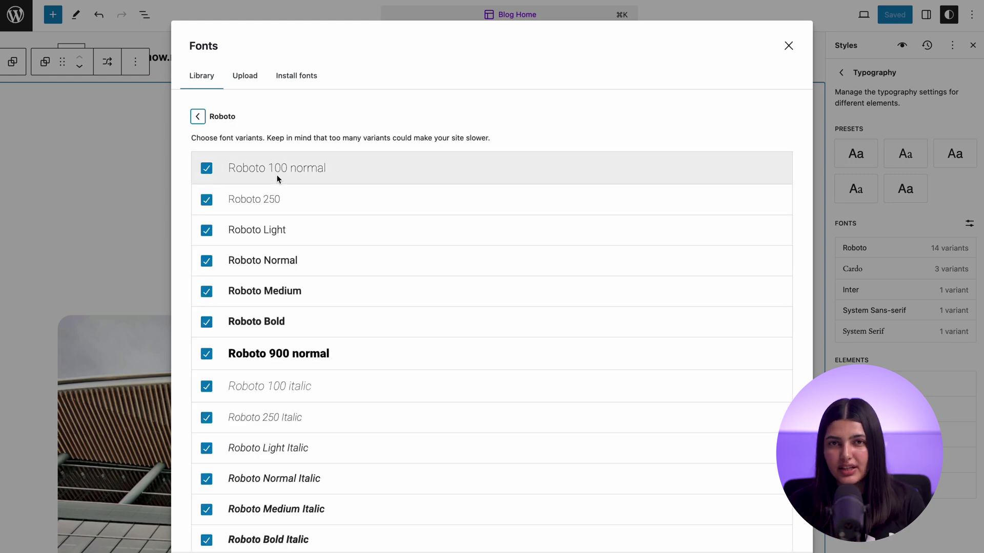
click(208, 170)
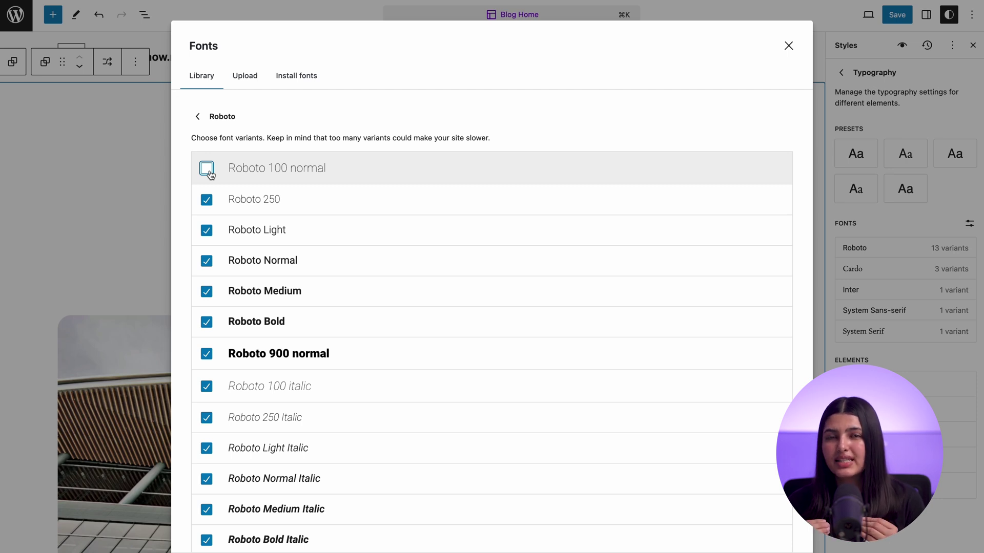
click(208, 169)
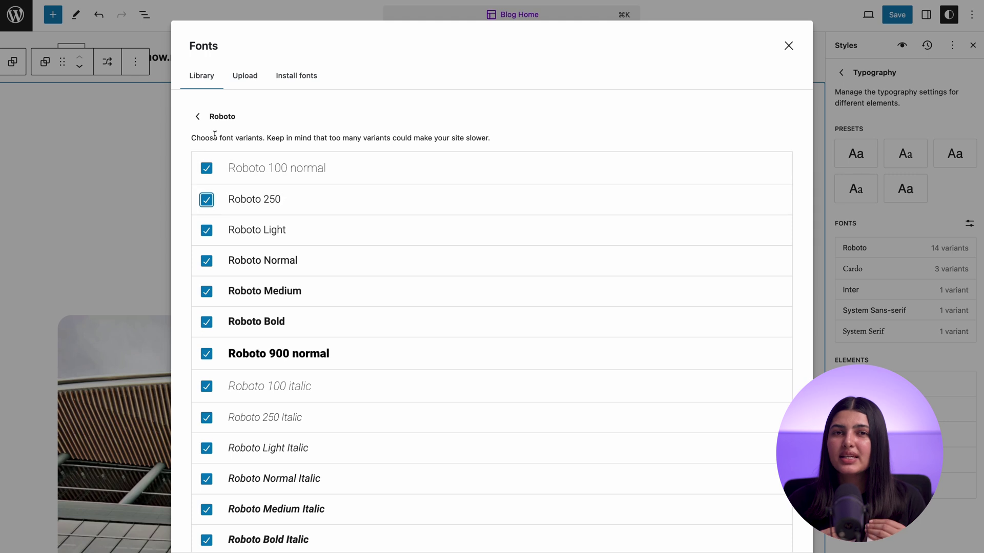
click(198, 116)
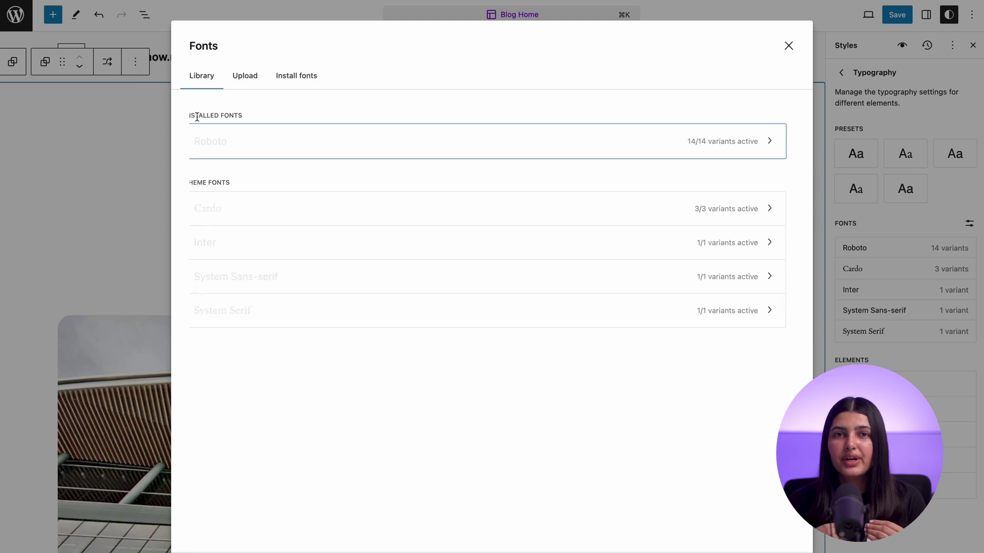
- Search the installable Google Fonts for "roboto"
click(291, 90)
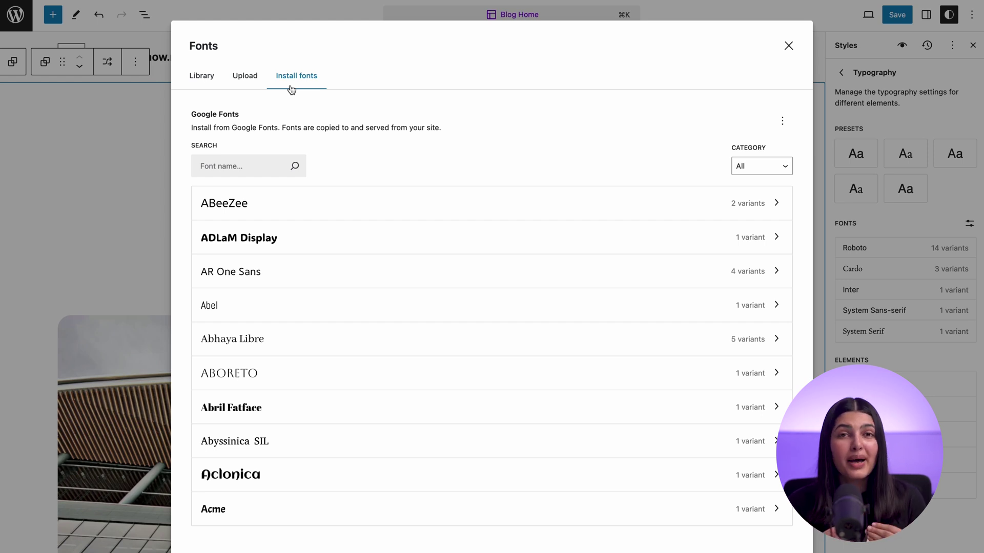
click(266, 170)
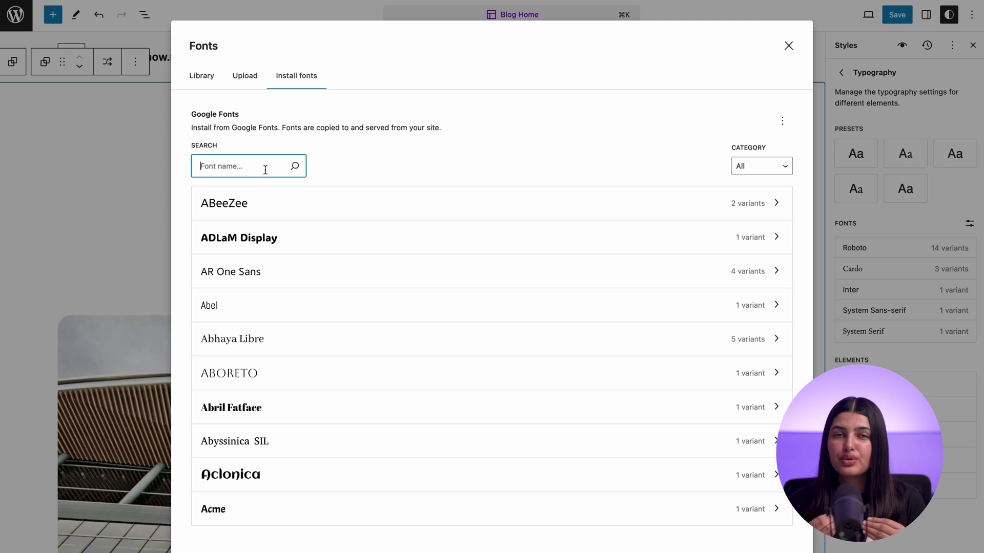
text(robo)
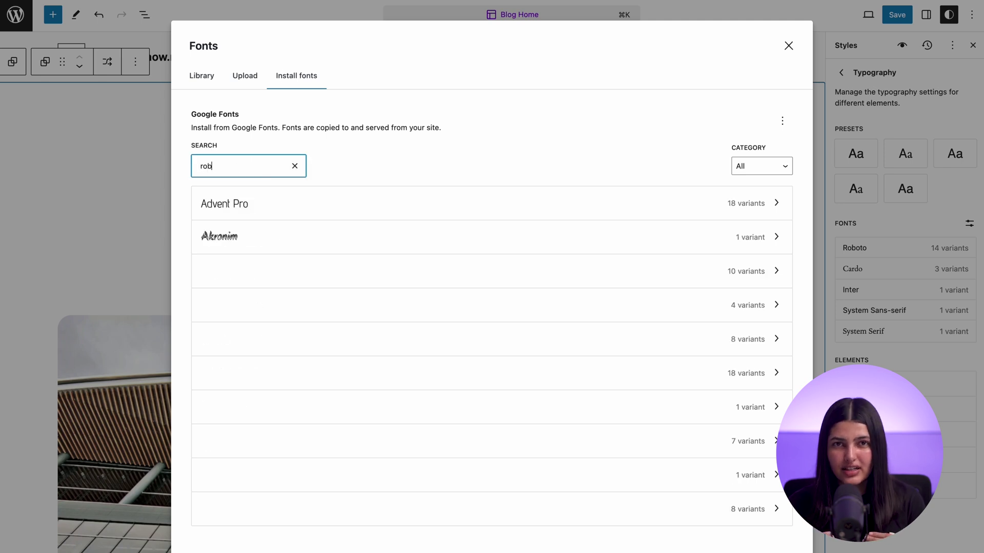
text(to)
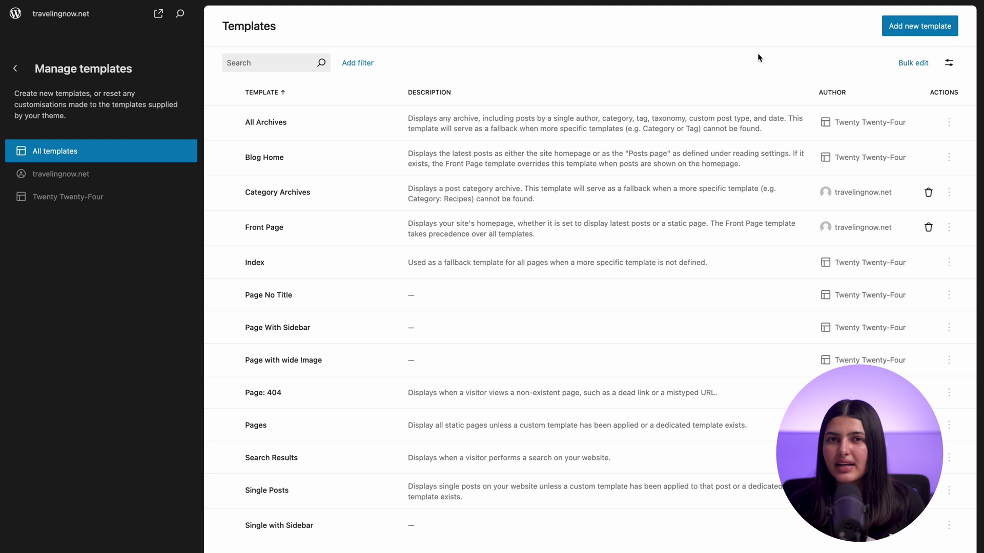
- Show the Preview field in the list of all templates and switch its layout to Grid
click(949, 64)
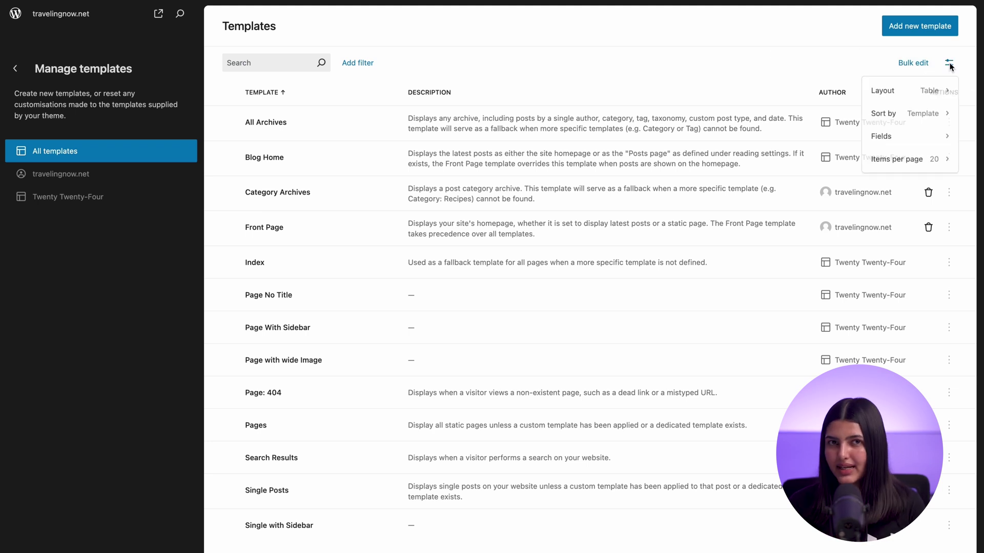
mouse_move(940, 89)
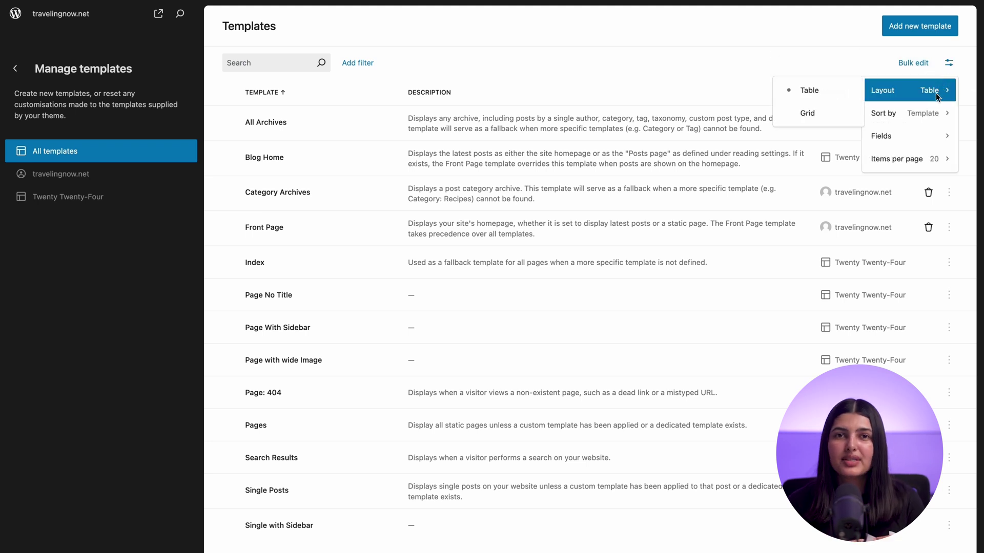
mouse_move(935, 136)
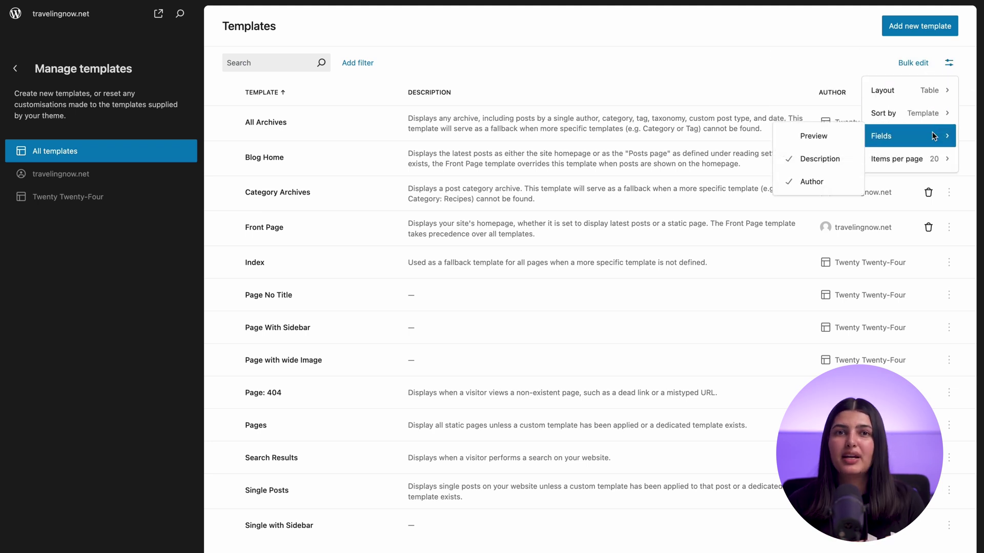
click(822, 143)
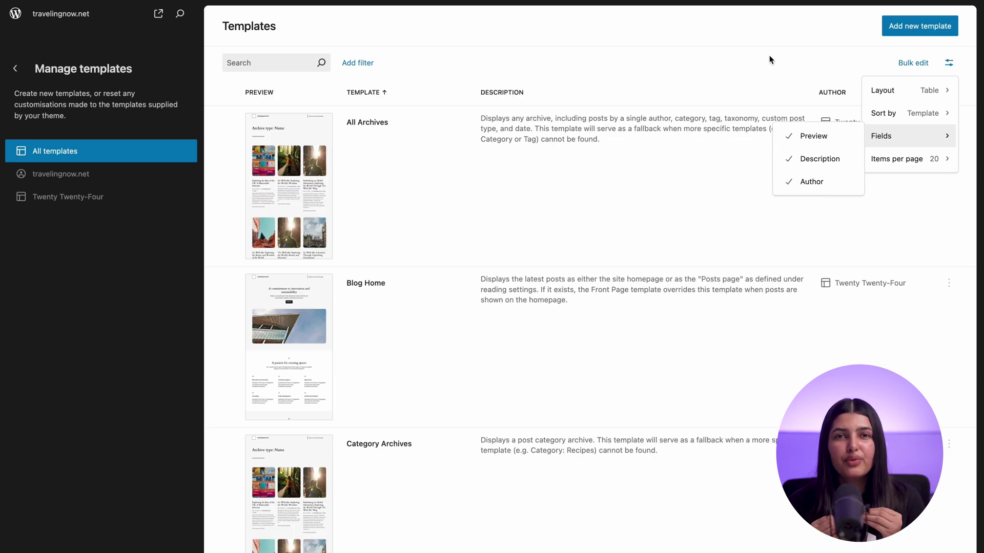
mouse_move(884, 94)
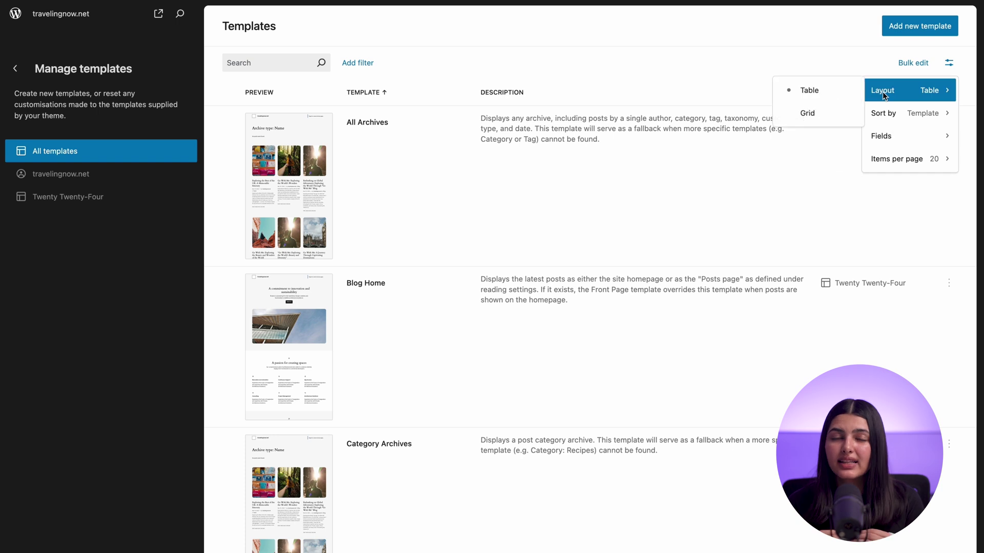
click(850, 115)
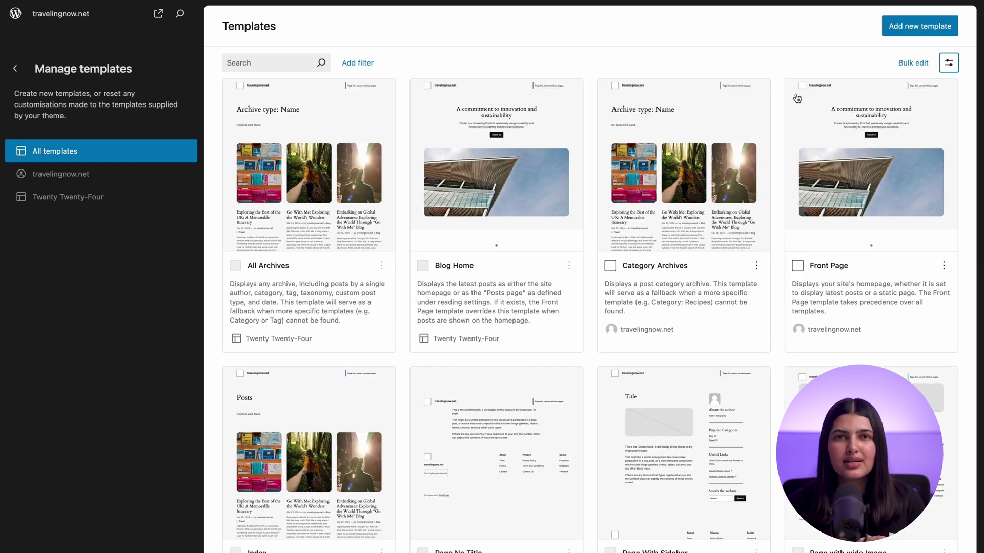
- Add an Author filter to the templates view and reset the filters
click(364, 63)
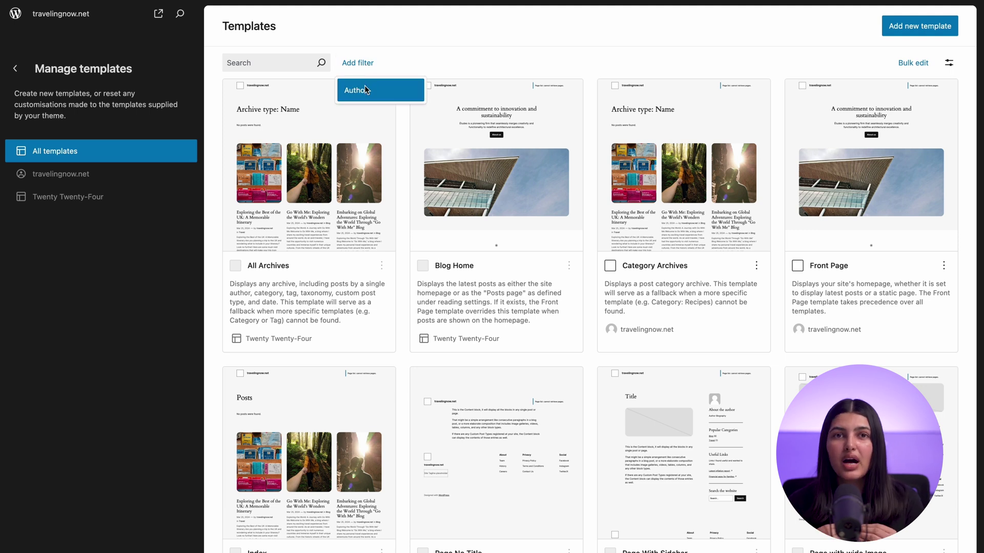
click(365, 90)
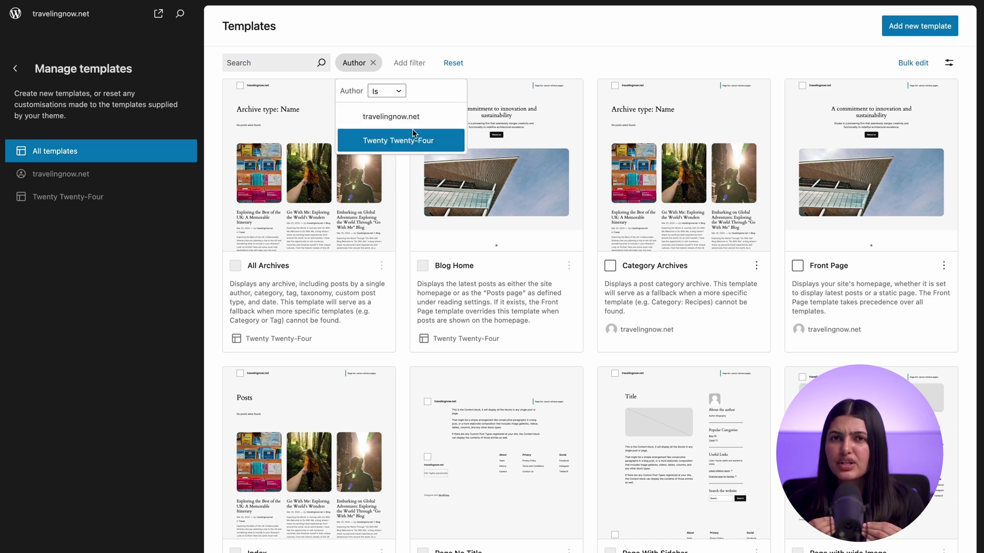
click(453, 63)
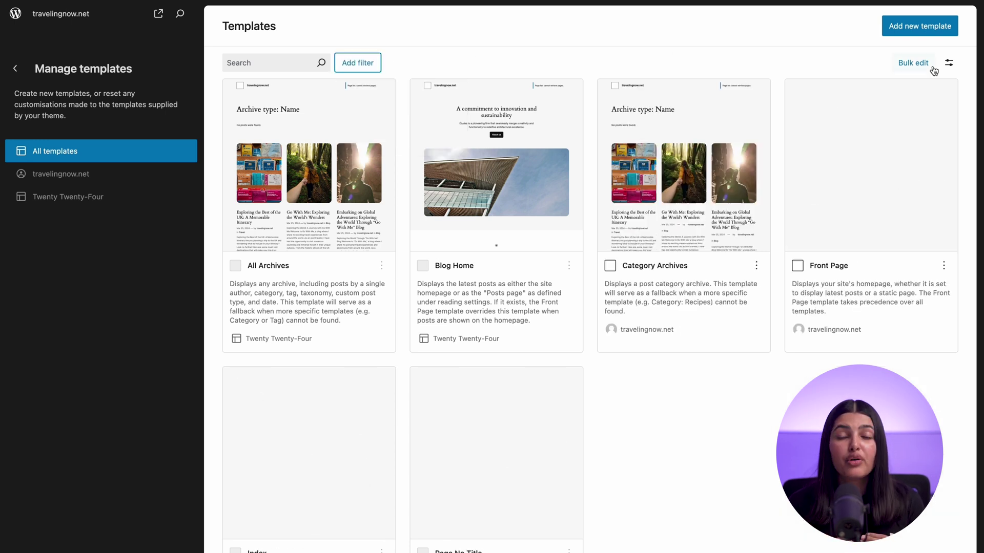
- Sort the templates by author in ascending order
click(949, 69)
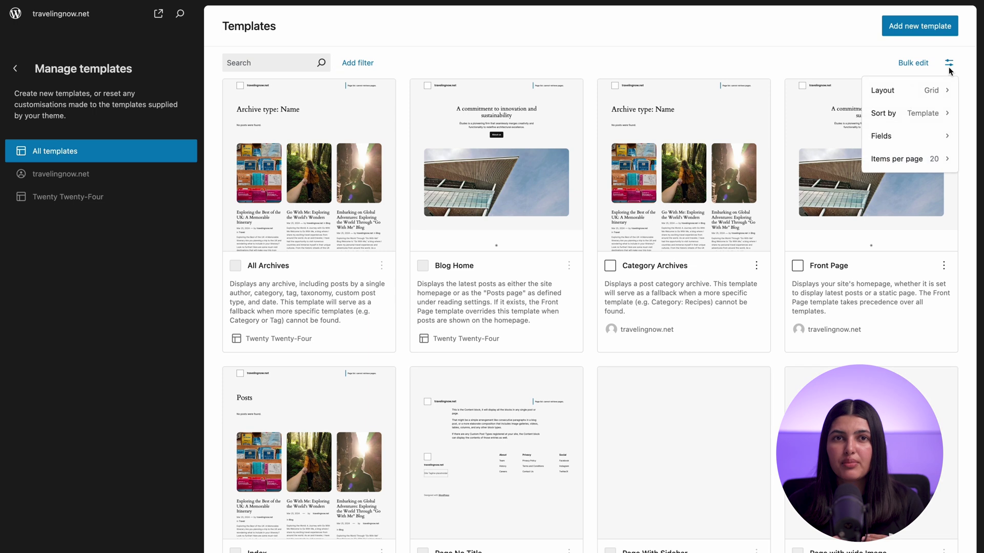
mouse_move(925, 113)
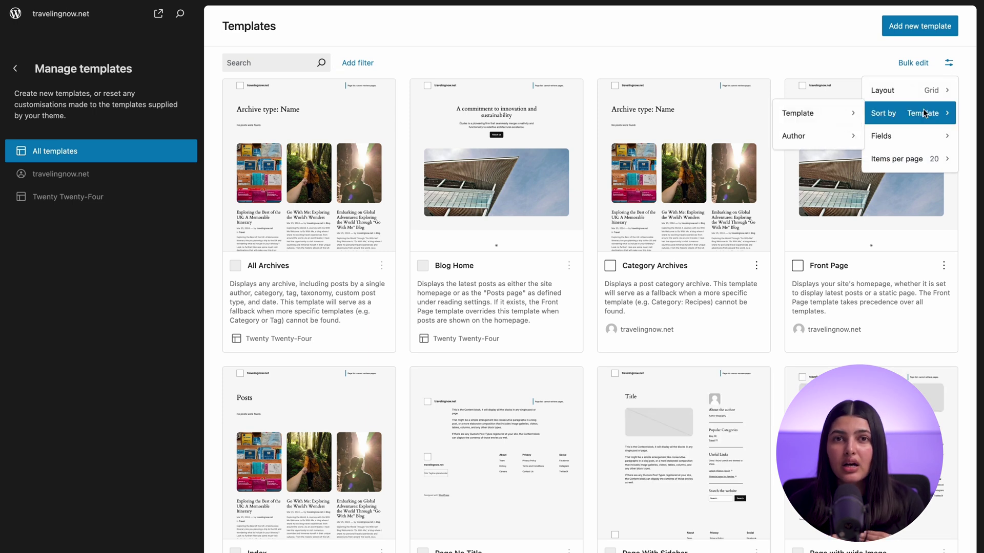
mouse_move(827, 137)
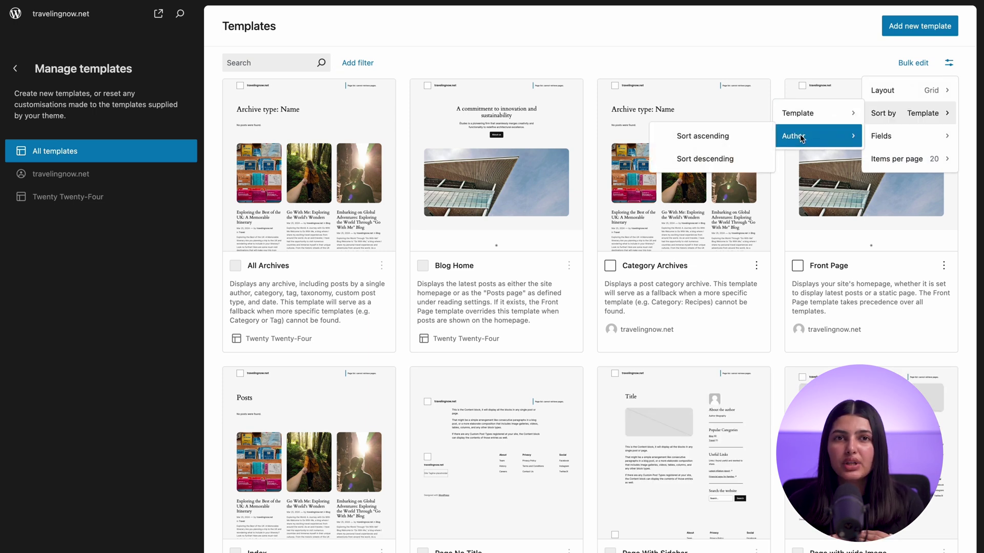
click(764, 137)
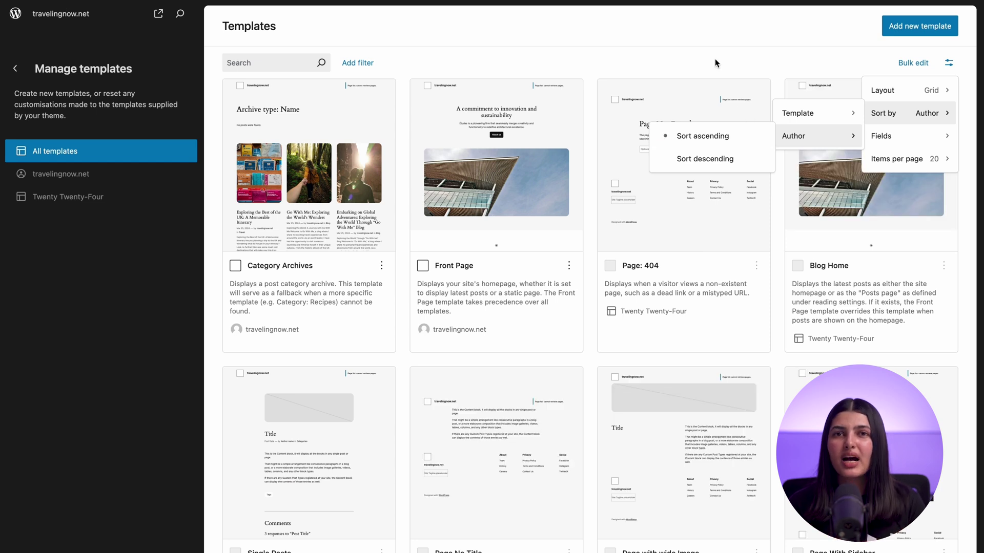
key(Escape)
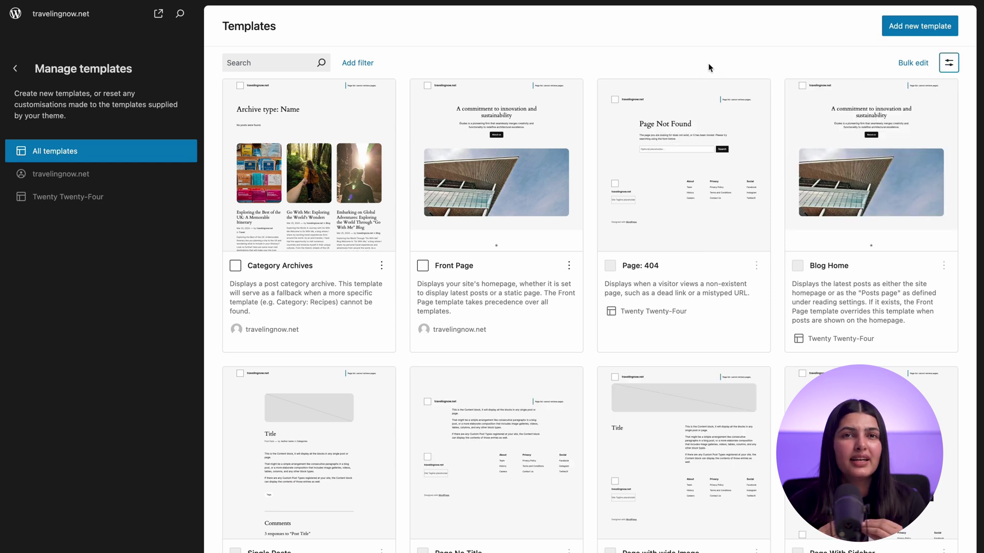
- Select the Category Archives and Front Page templates and open the bulk edit options for them
click(236, 266)
click(424, 265)
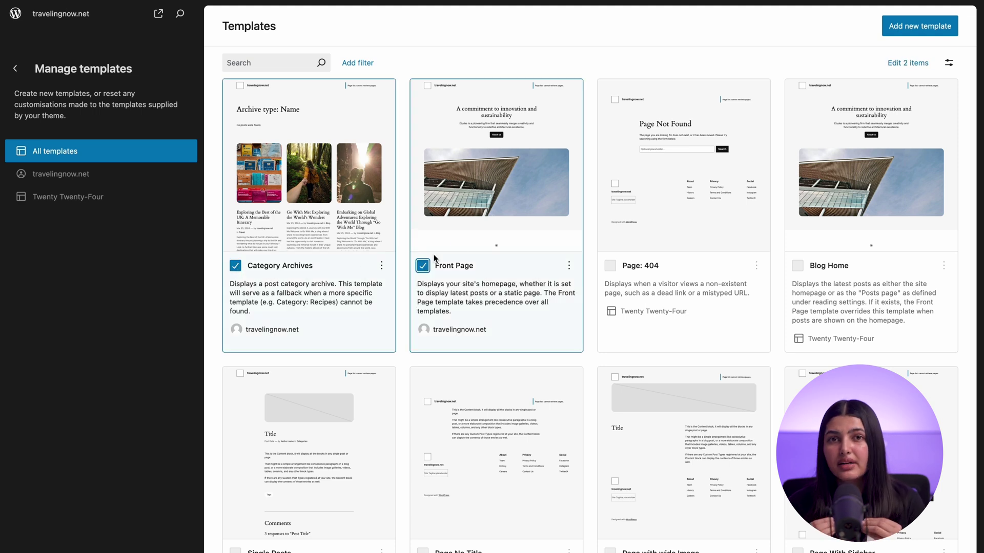
click(897, 64)
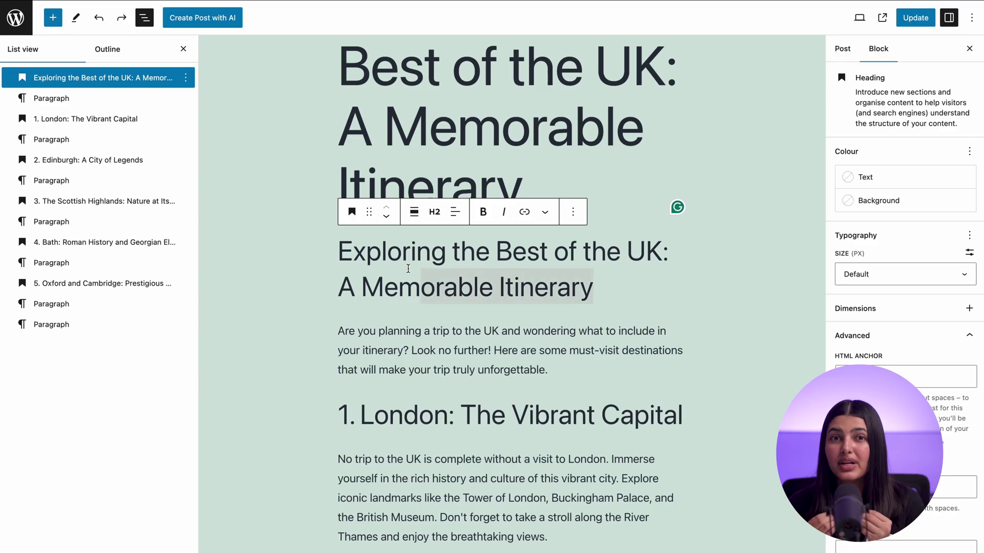
- Group the heading "Exploring the Best of the UK: A Memorable Itinerary" in the post and apply the Borders style to the group
drag(409, 269, 358, 253)
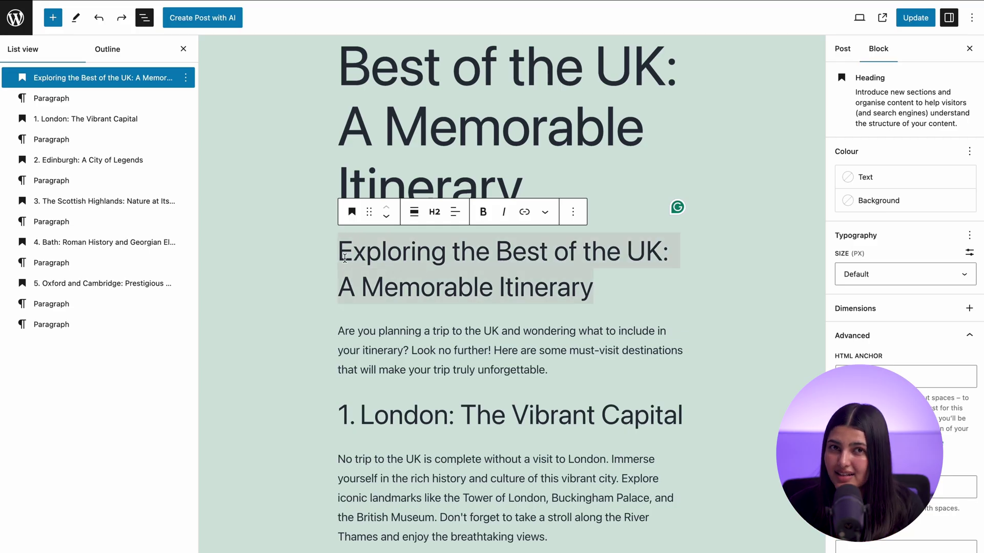
click(572, 211)
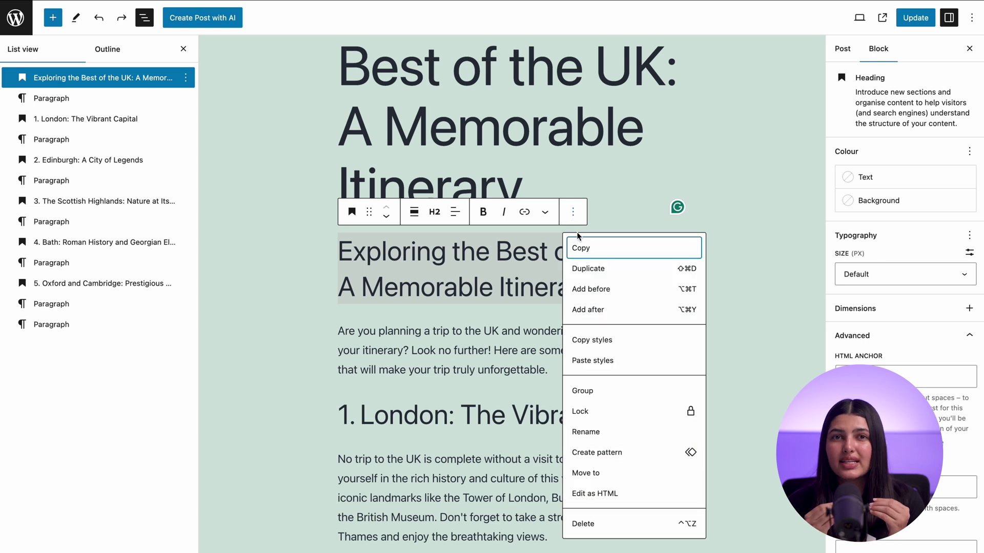
click(591, 391)
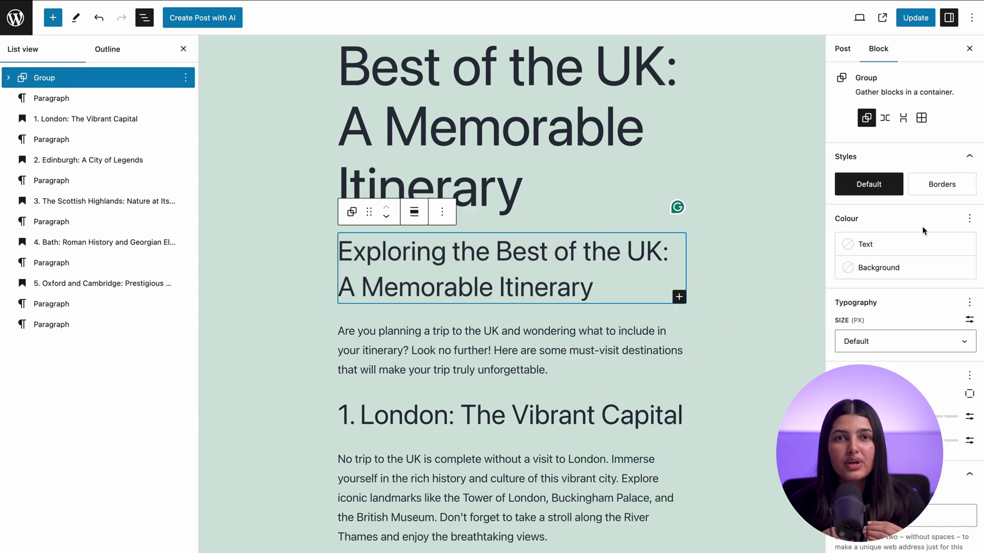
click(943, 186)
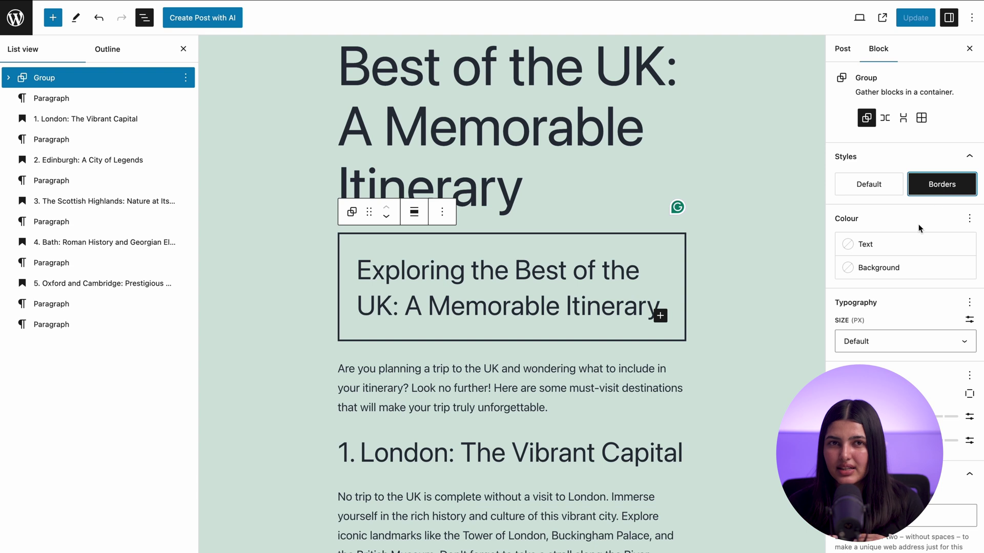